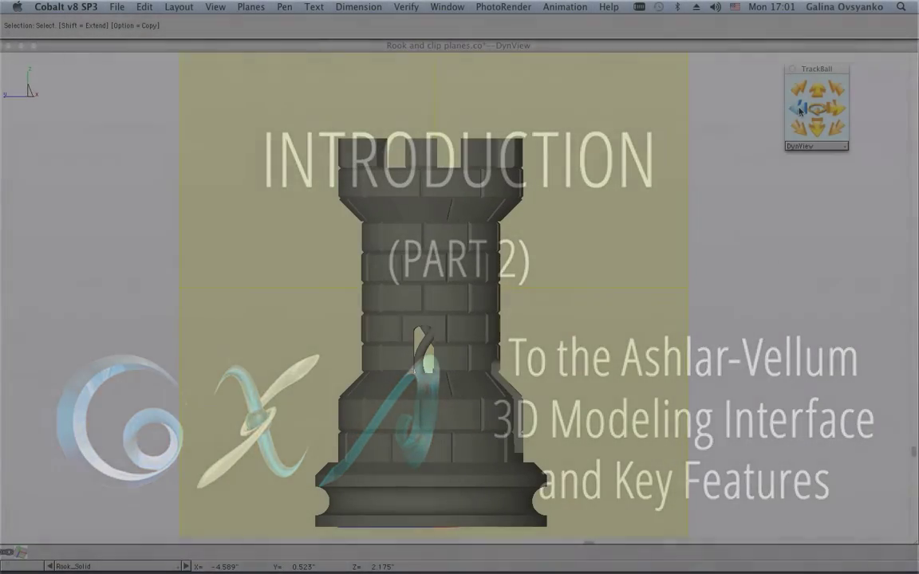
Rotate the rook view one fixed step sideways with the TrackBall's left arrow
{"action": "left_click", "coordinate": [800, 111]}
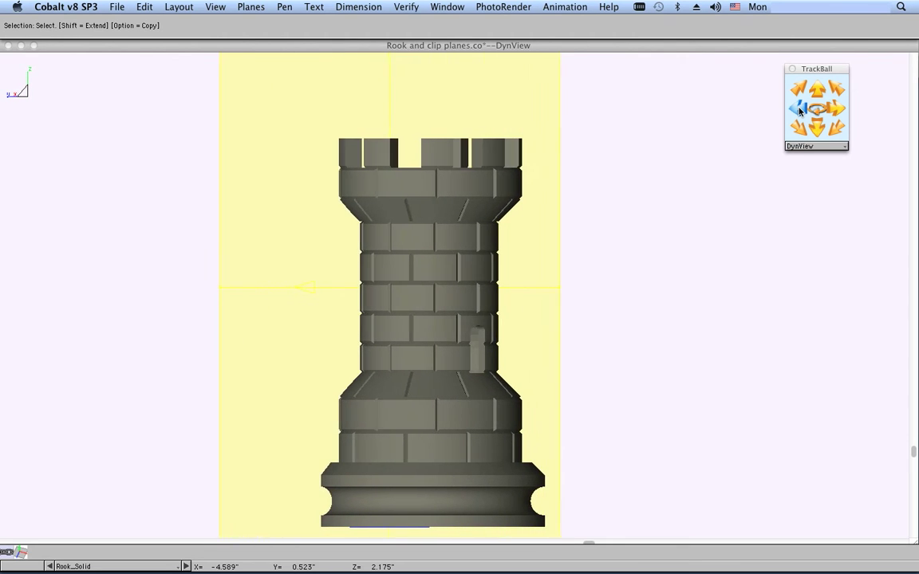
Stop the rook's spin and switch the TrackBall to free sphere mode, viewing from the top
{"action": "left_click", "coordinate": [808, 112]}
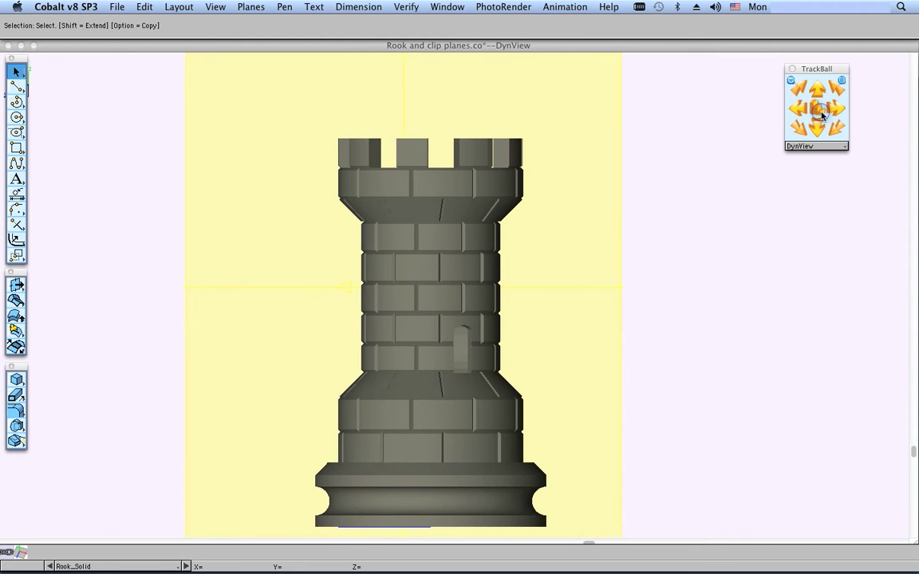
{"action": "left_click", "coordinate": [842, 81]}
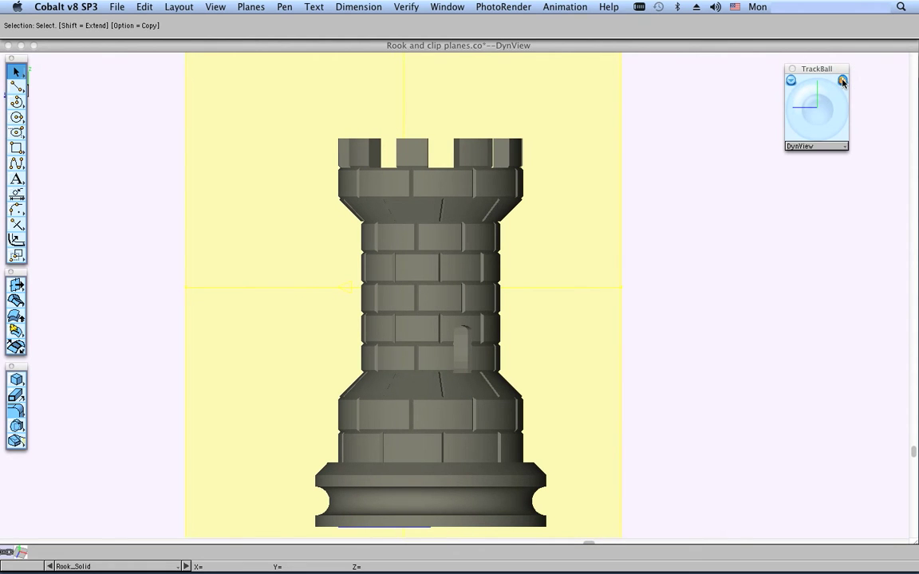
{"action": "left_click", "coordinate": [843, 81]}
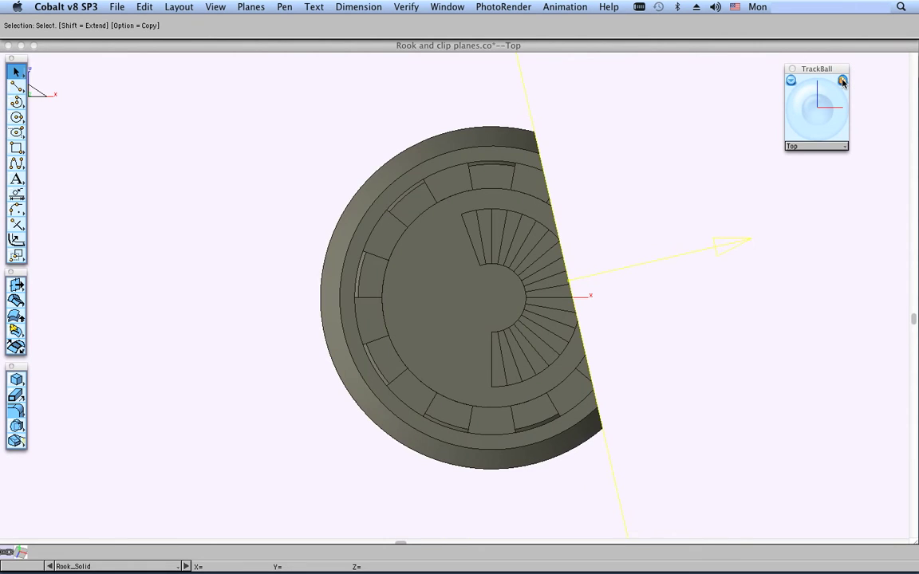
Show the rook in the Isometric standard view, then in the Trimetric view
{"action": "left_click", "coordinate": [822, 152]}
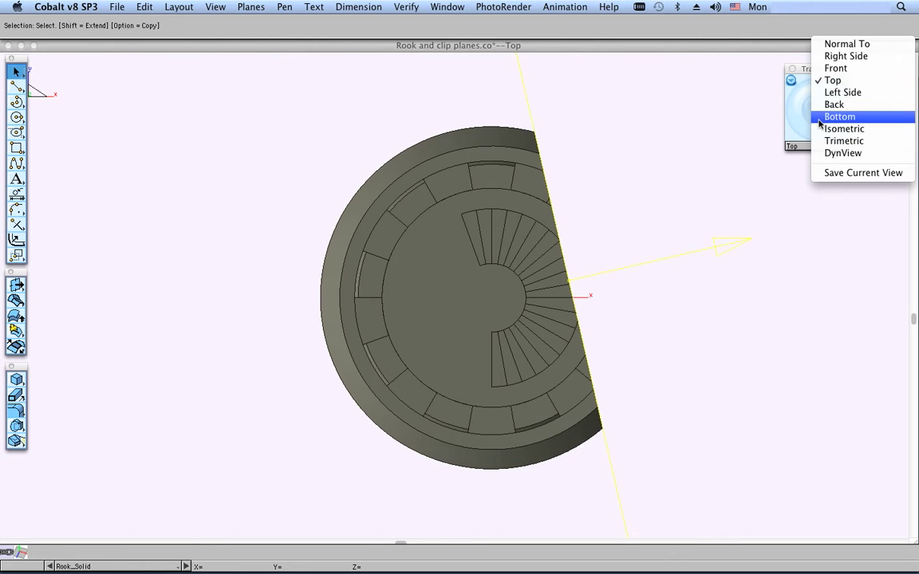
{"action": "left_click", "coordinate": [819, 129]}
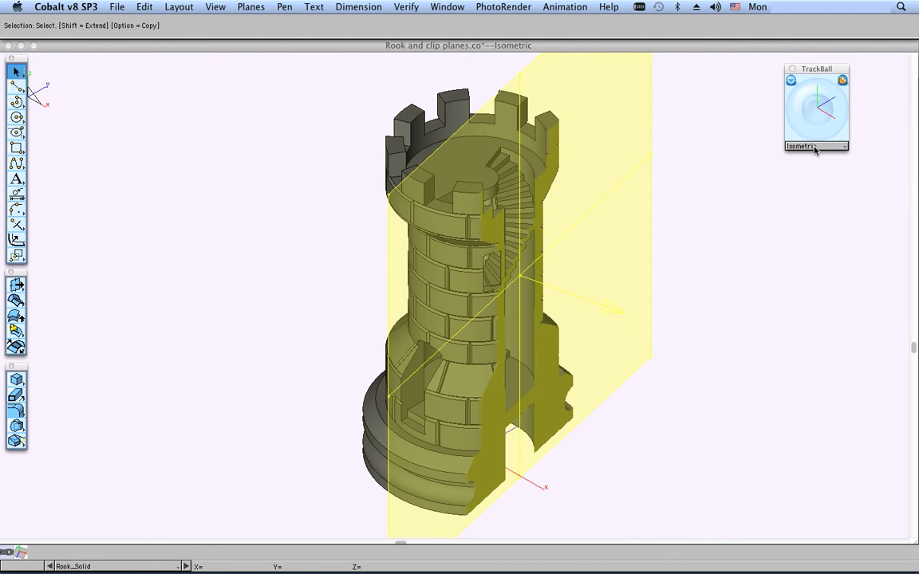
{"action": "left_click", "coordinate": [819, 147]}
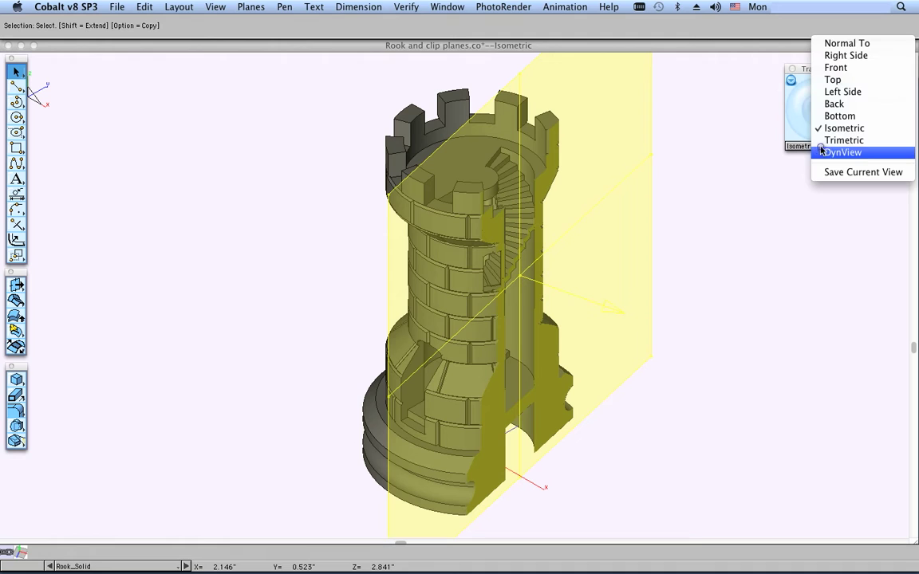
{"action": "left_click", "coordinate": [823, 142]}
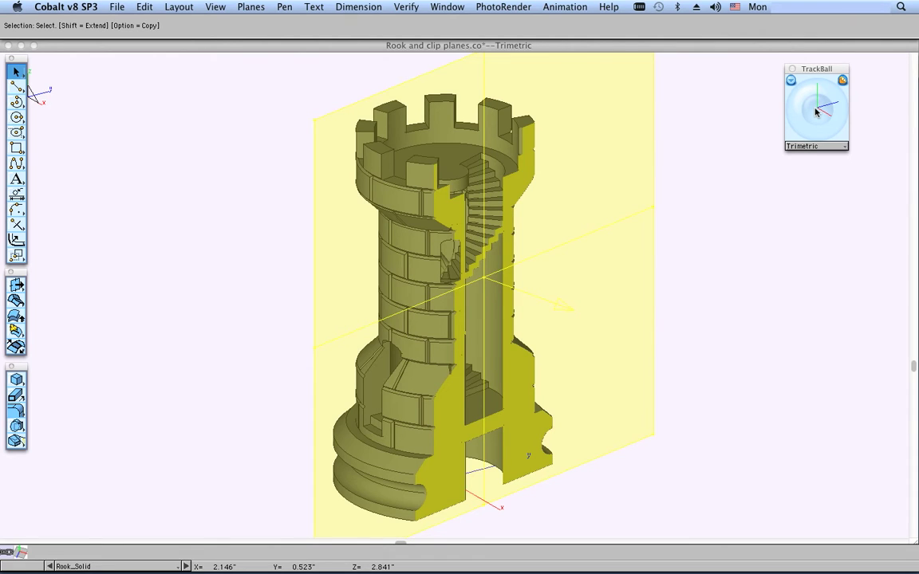
{"action": "left_click", "coordinate": [808, 147]}
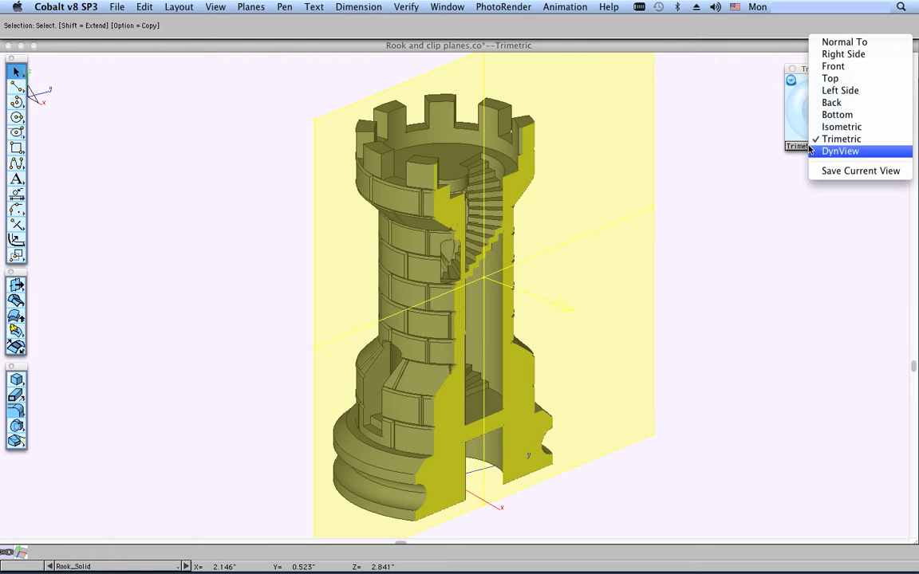
{"action": "left_click", "coordinate": [802, 121]}
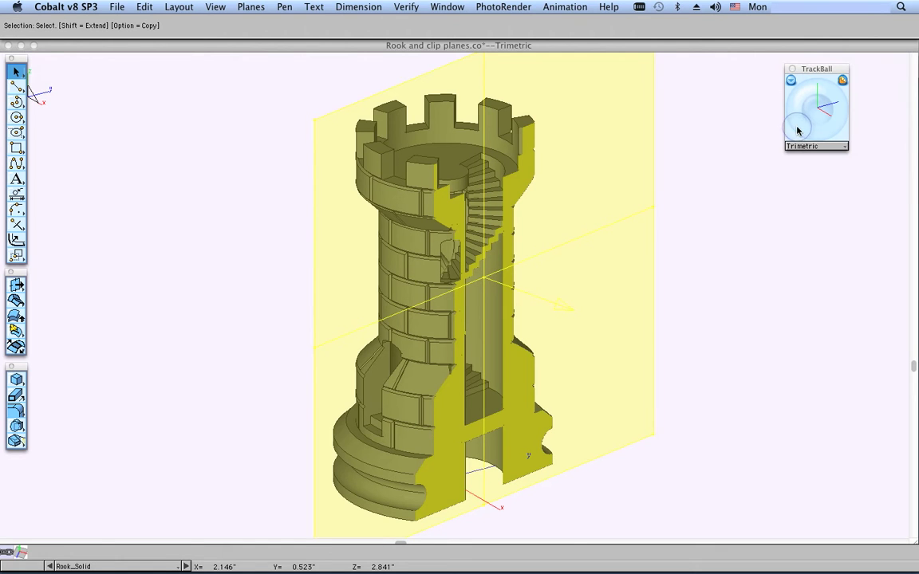
Drag the TrackBall sphere to turn the rook into a nearly front-on DynView
{"action": "left_click_drag", "start_coordinate": [803, 119], "coordinate": [712, 104]}
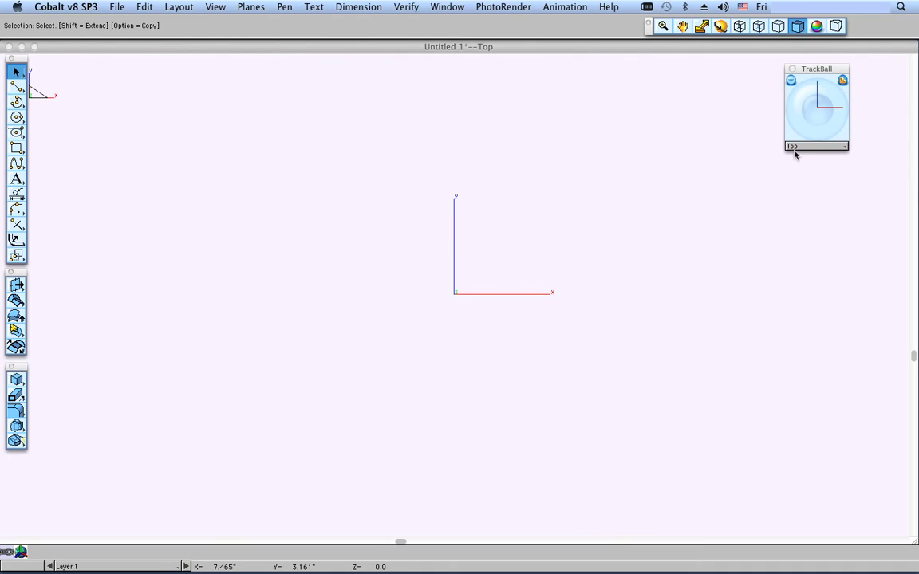
Show the empty Untitled 1 document in Trimetric view and pick the Block Primitive tool
{"action": "left_click", "coordinate": [794, 147]}
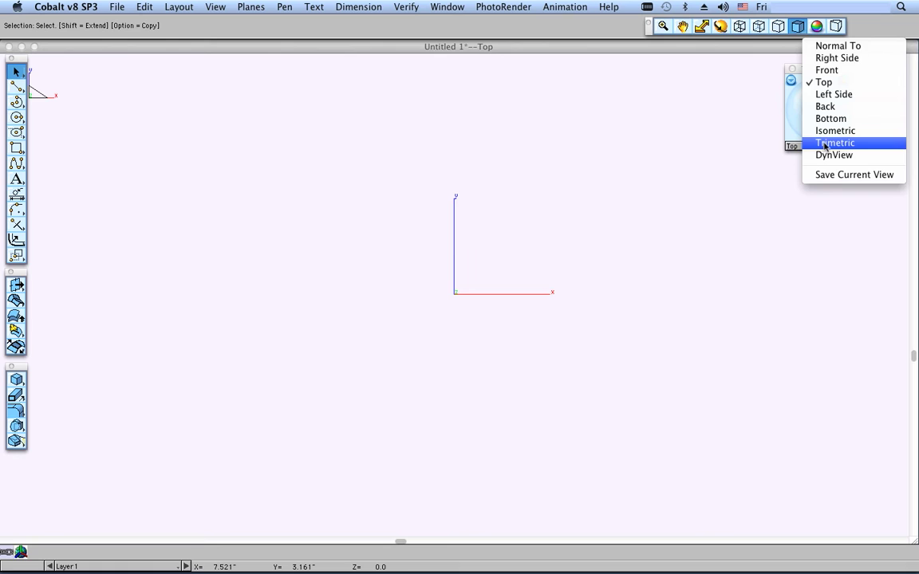
{"action": "left_click", "coordinate": [826, 146]}
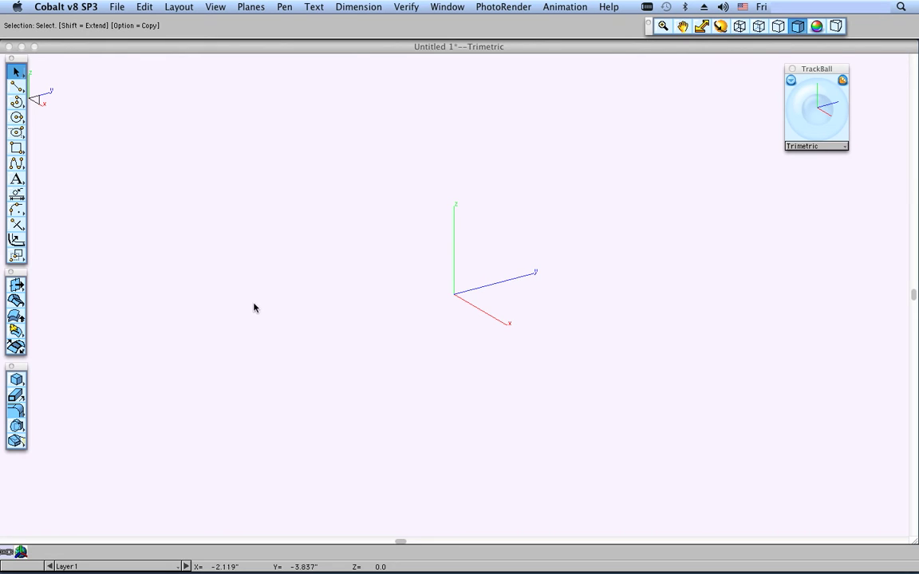
{"action": "left_click", "coordinate": [16, 381]}
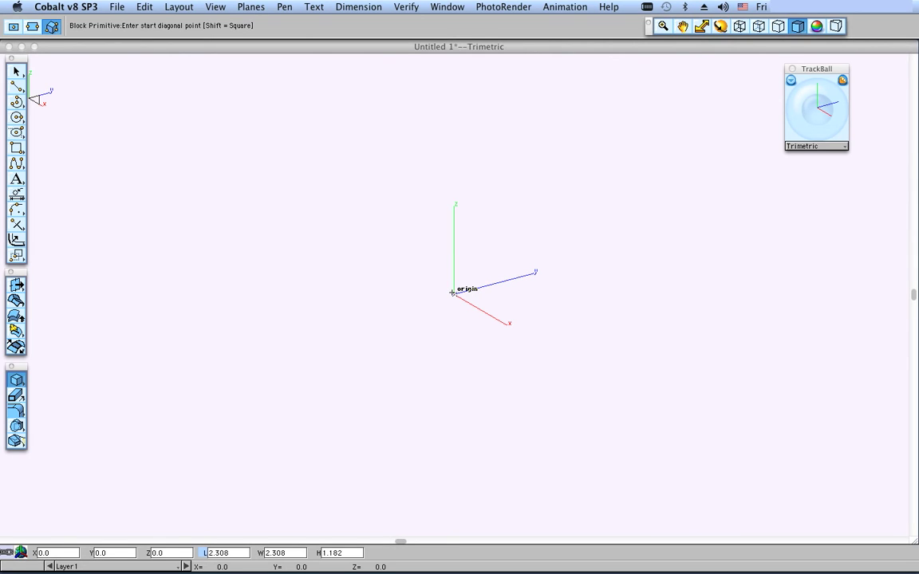
Draw a 2.258 by 3.271 by 1.775 solid block with one corner at the origin
{"action": "left_click", "coordinate": [454, 293]}
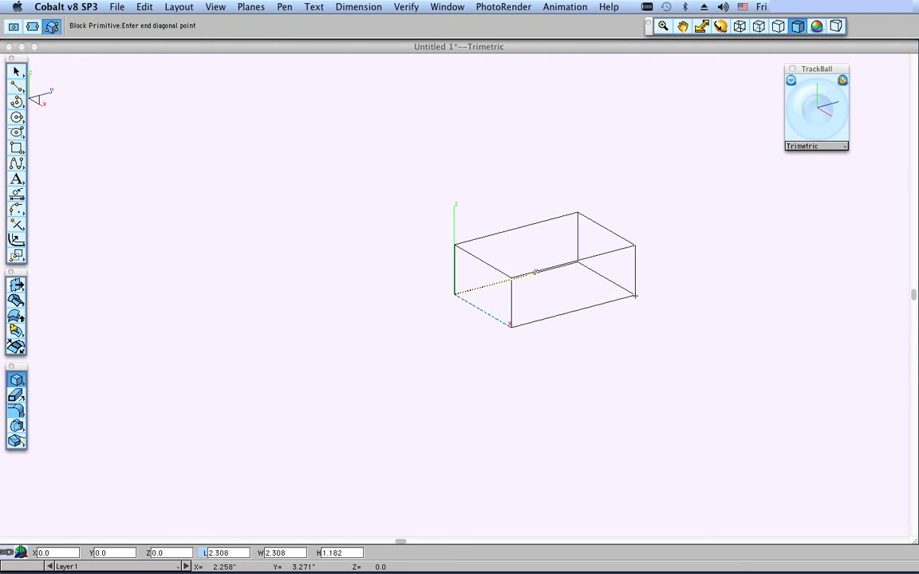
{"action": "left_click", "coordinate": [635, 296]}
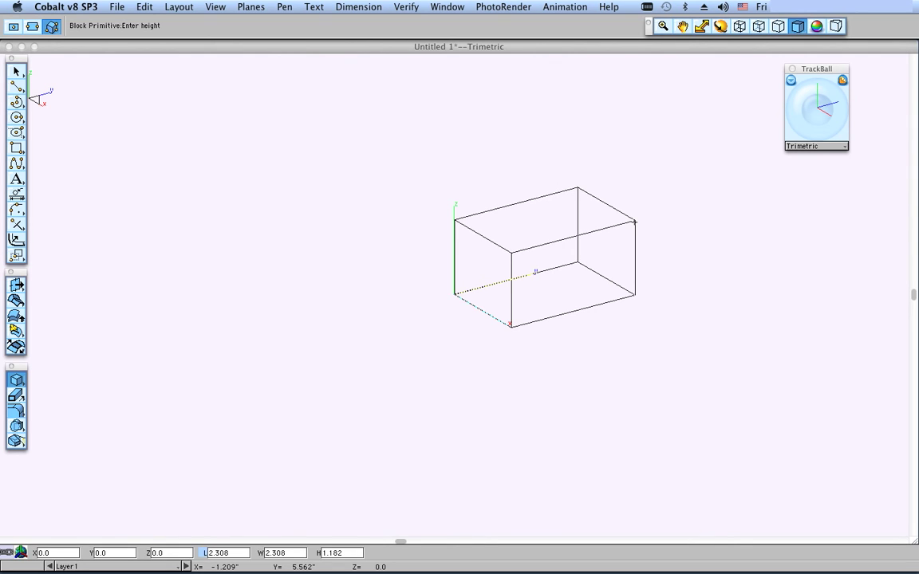
{"action": "left_click", "coordinate": [635, 221]}
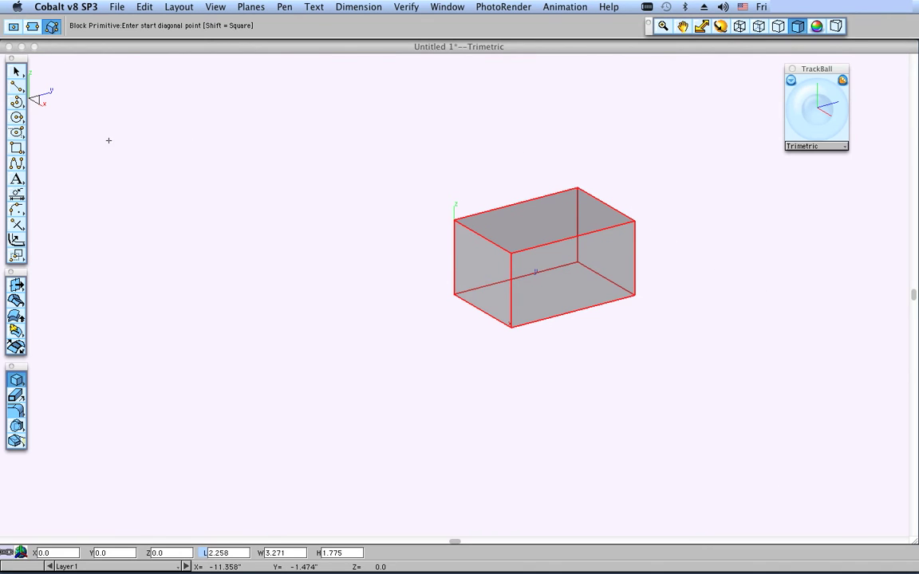
{"action": "left_click", "coordinate": [18, 72]}
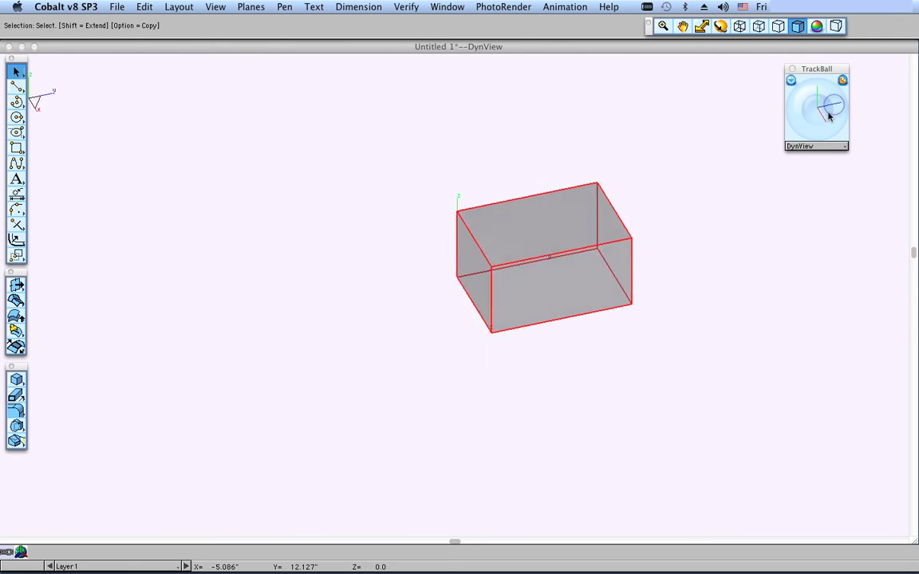
{"action": "left_click_drag", "start_coordinate": [828, 116], "coordinate": [826, 148]}
{"action": "left_click", "coordinate": [826, 146]}
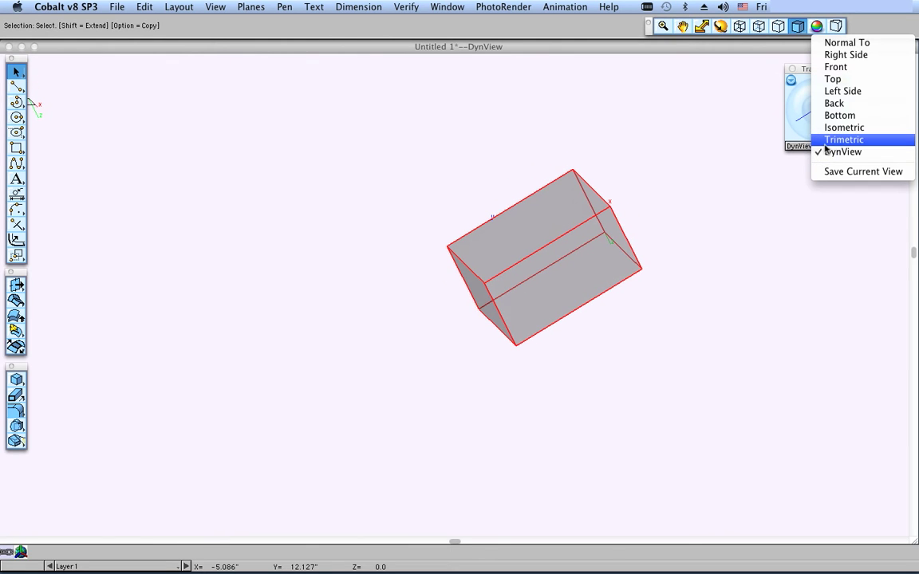
{"action": "left_click", "coordinate": [829, 141]}
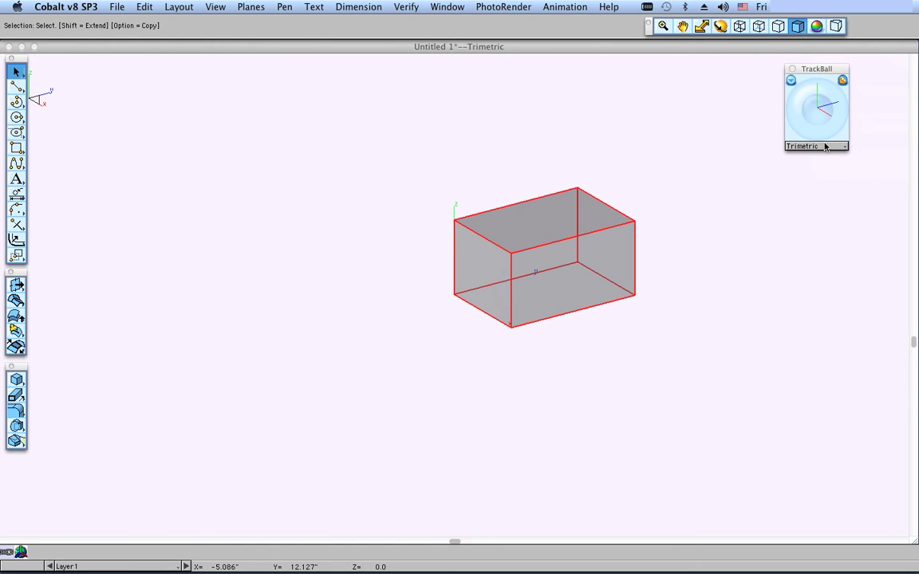
{"action": "left_click_drag", "start_coordinate": [826, 102], "coordinate": [784, 112]}
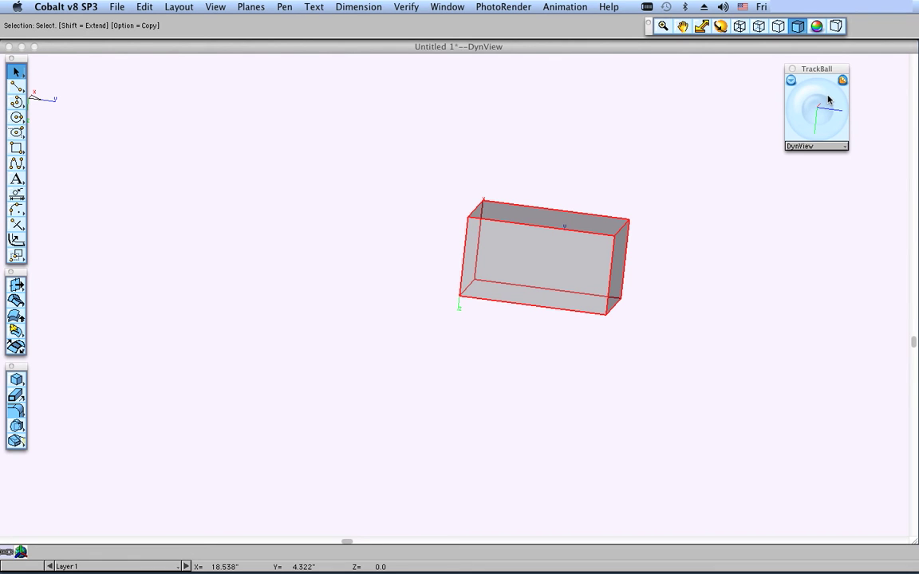
{"action": "left_click_drag", "start_coordinate": [825, 92], "coordinate": [816, 127]}
{"action": "left_click", "coordinate": [808, 147]}
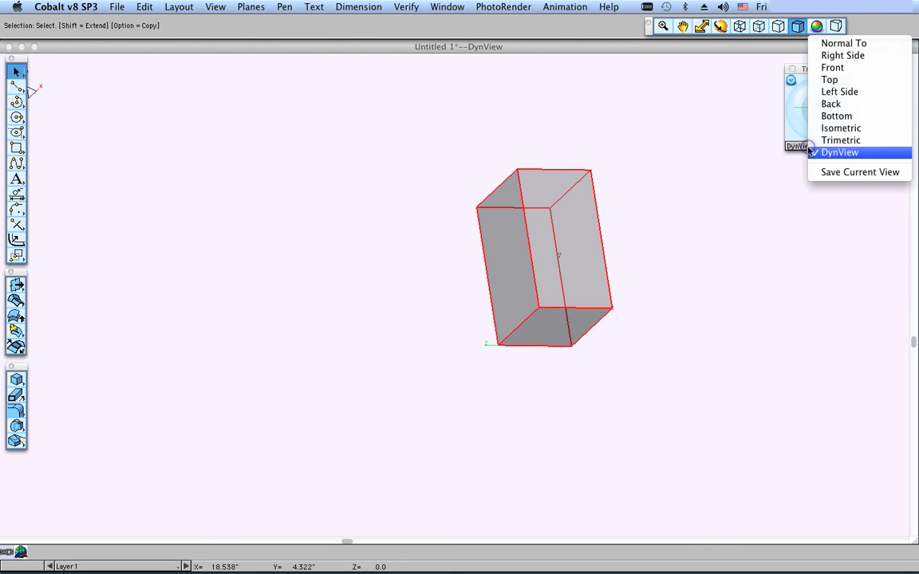
{"action": "left_click", "coordinate": [830, 141]}
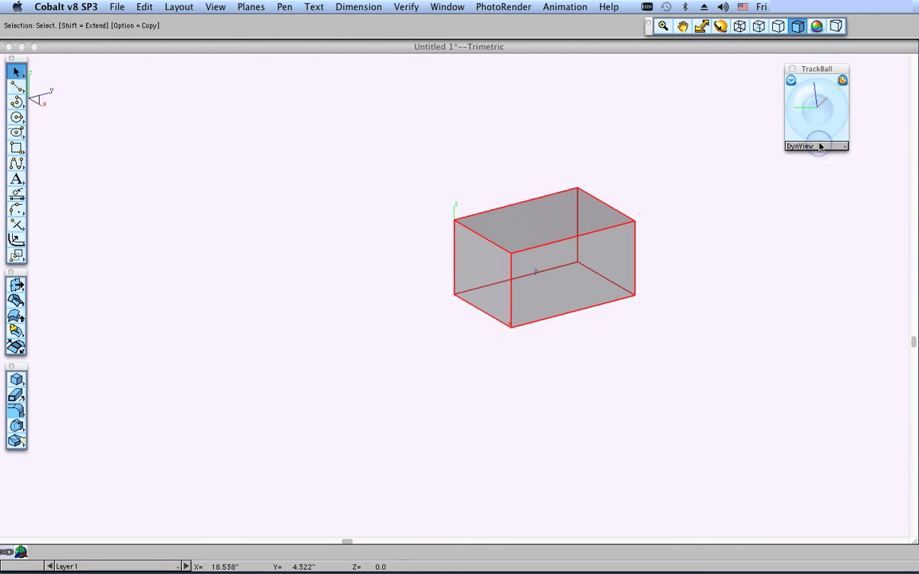
Set the rotation centre to Model Point 0.0, 0.0, 0.0 in the View Rotation Options
{"action": "left_click", "coordinate": [791, 81]}
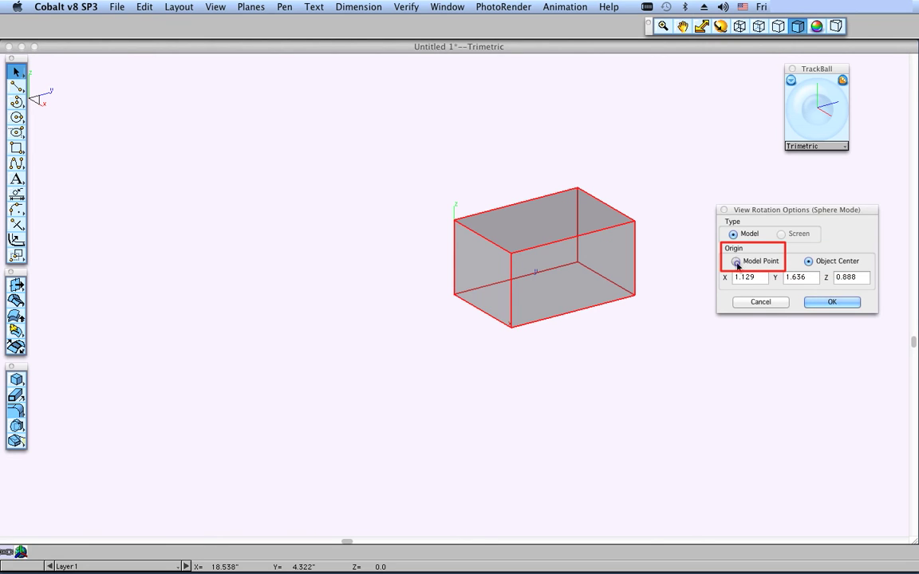
{"action": "left_click", "coordinate": [736, 261]}
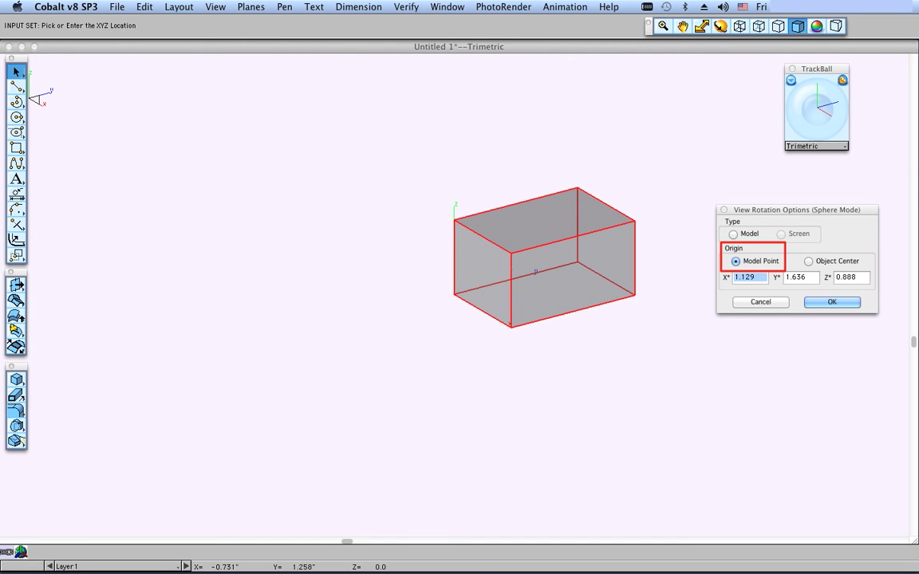
{"action": "left_click", "coordinate": [456, 293]}
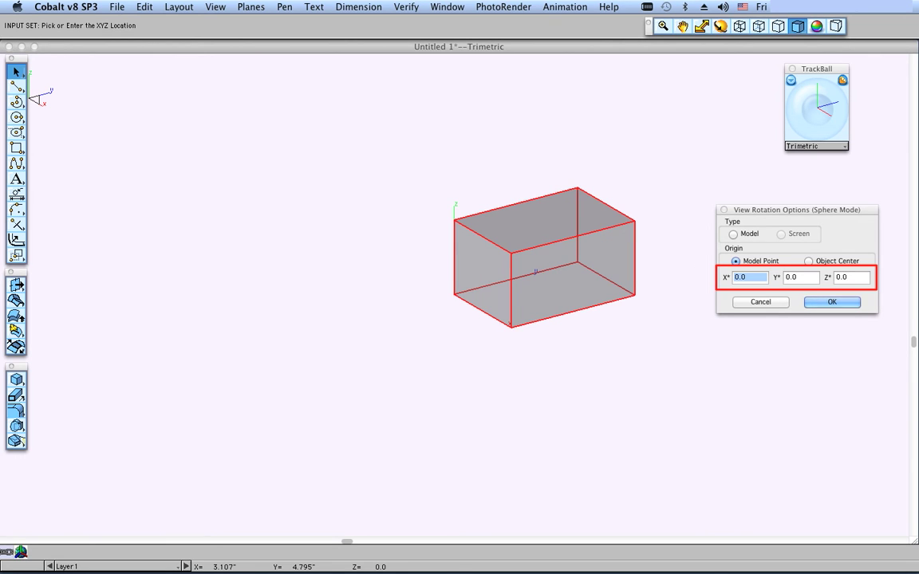
{"action": "left_click", "coordinate": [831, 302]}
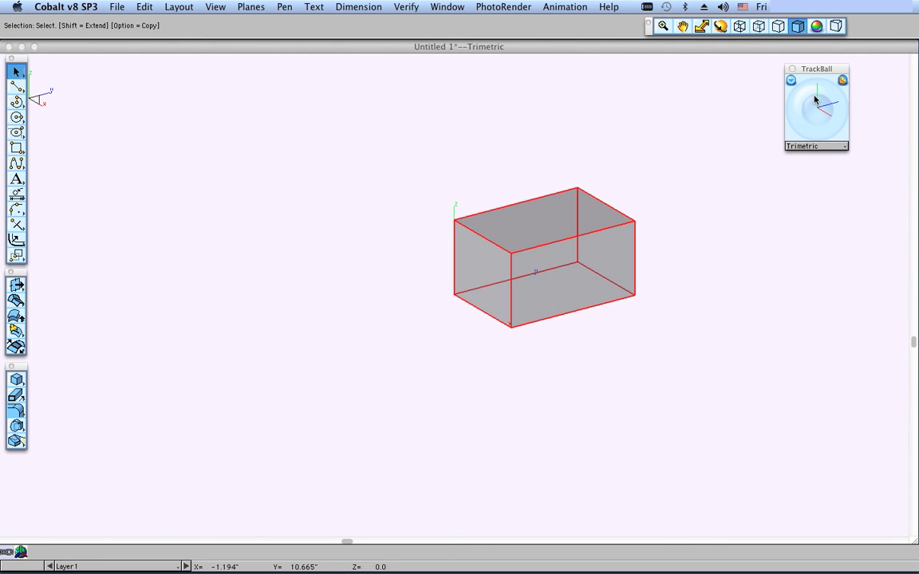
Tilt the block freely with a TrackBall drag, then return rotation to step mode
{"action": "mouse_move", "coordinate": [816, 99]}
{"action": "left_mouse_down"}
{"action": "mouse_move", "coordinate": [791, 97]}
{"action": "mouse_move", "coordinate": [808, 124]}
{"action": "mouse_move", "coordinate": [820, 112]}
{"action": "mouse_move", "coordinate": [802, 95]}
{"action": "mouse_move", "coordinate": [791, 115]}
{"action": "mouse_move", "coordinate": [810, 133]}
{"action": "mouse_move", "coordinate": [836, 128]}
{"action": "mouse_move", "coordinate": [805, 94]}
{"action": "mouse_move", "coordinate": [823, 94]}
{"action": "mouse_move", "coordinate": [835, 119]}
{"action": "mouse_move", "coordinate": [813, 138]}
{"action": "mouse_move", "coordinate": [804, 102]}
{"action": "mouse_move", "coordinate": [810, 116]}
{"action": "left_mouse_up"}
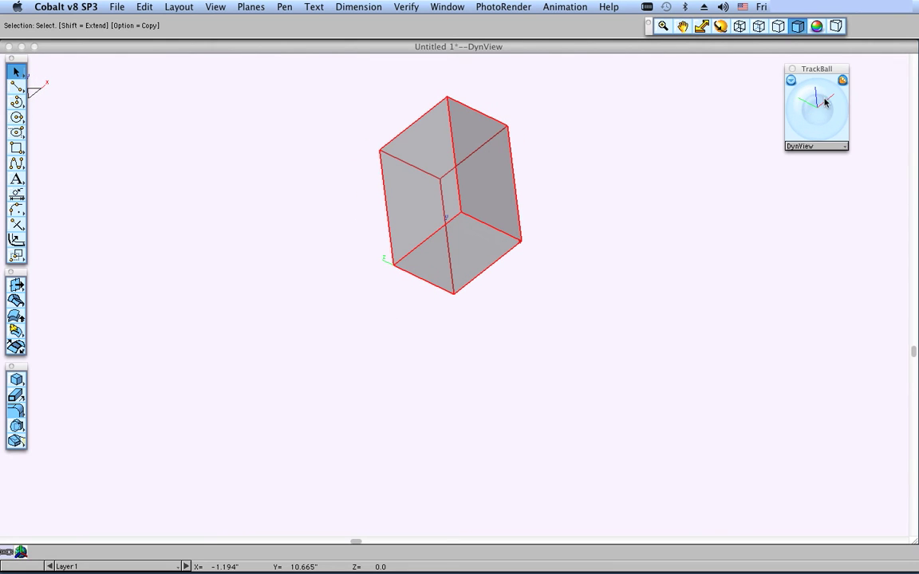
{"action": "left_click", "coordinate": [842, 81]}
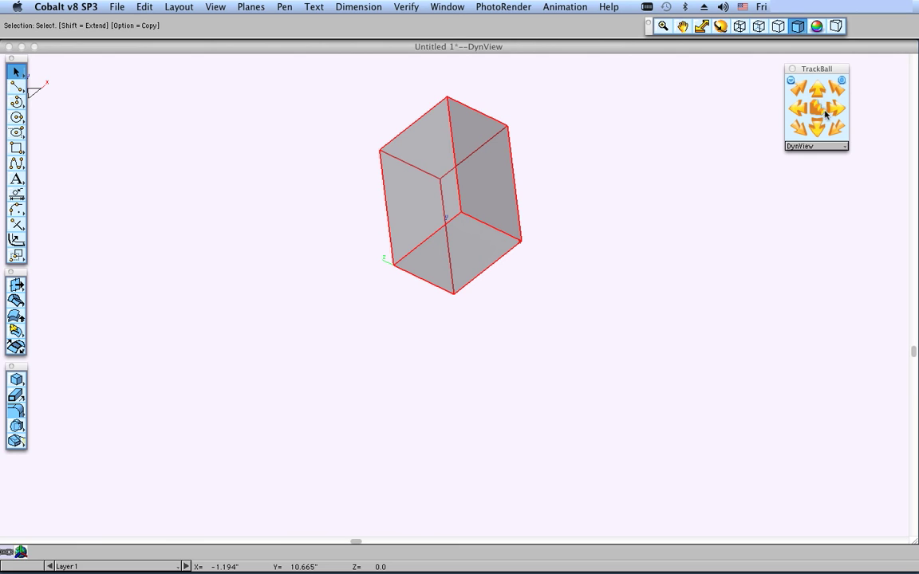
Step-rotate the box in single increments right, up, down, left, and right again
{"action": "left_click", "coordinate": [837, 109]}
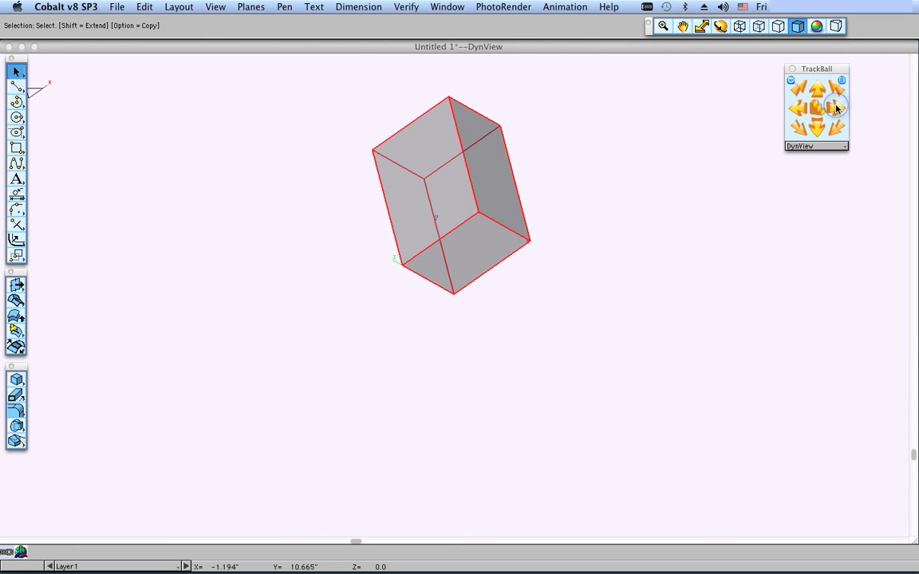
{"action": "left_click", "coordinate": [837, 107]}
{"action": "left_click", "coordinate": [834, 89]}
{"action": "left_click", "coordinate": [835, 90]}
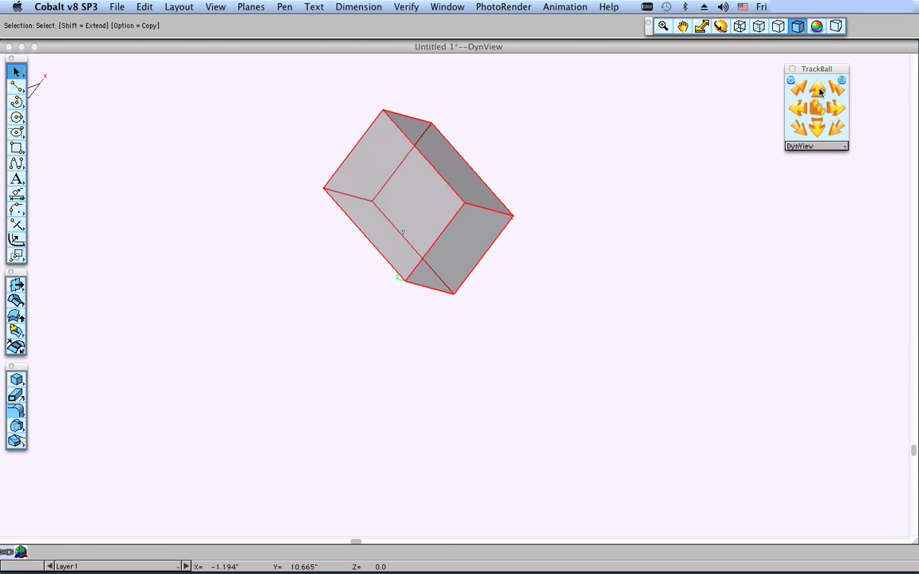
{"action": "left_click", "coordinate": [817, 126]}
{"action": "left_click", "coordinate": [818, 127]}
{"action": "left_click", "coordinate": [818, 126]}
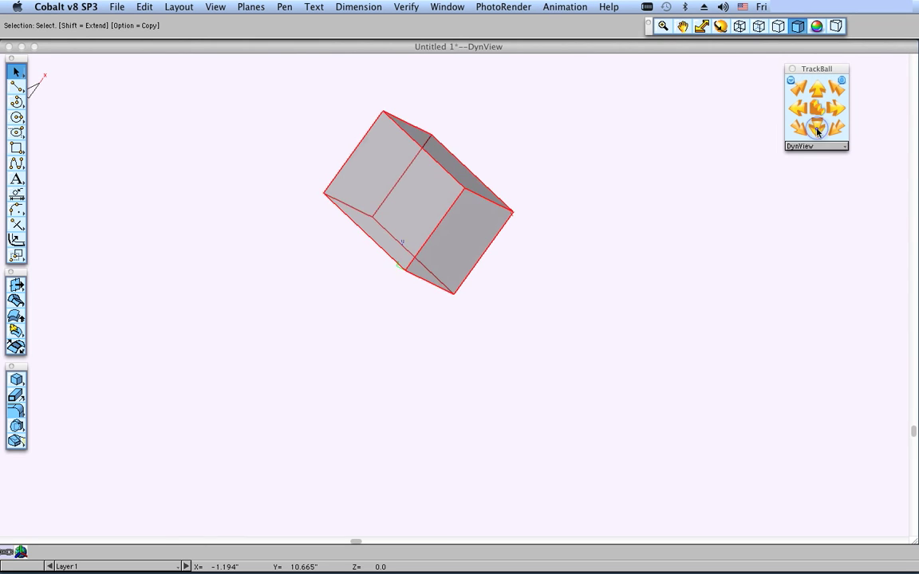
{"action": "left_click", "coordinate": [818, 127]}
{"action": "left_click", "coordinate": [797, 127]}
{"action": "left_click", "coordinate": [796, 126]}
{"action": "left_click", "coordinate": [796, 126]}
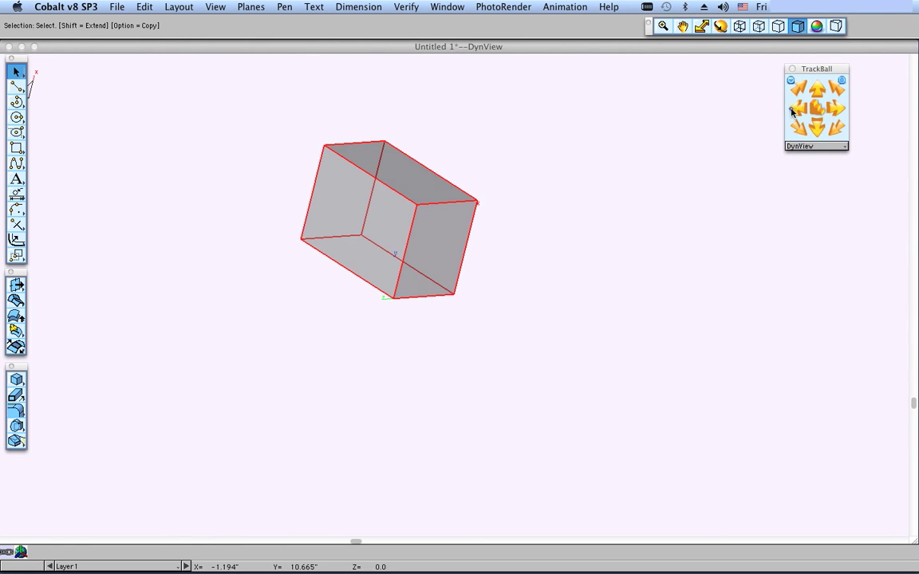
{"action": "left_click", "coordinate": [796, 126]}
{"action": "left_click", "coordinate": [842, 109]}
{"action": "left_click", "coordinate": [842, 109]}
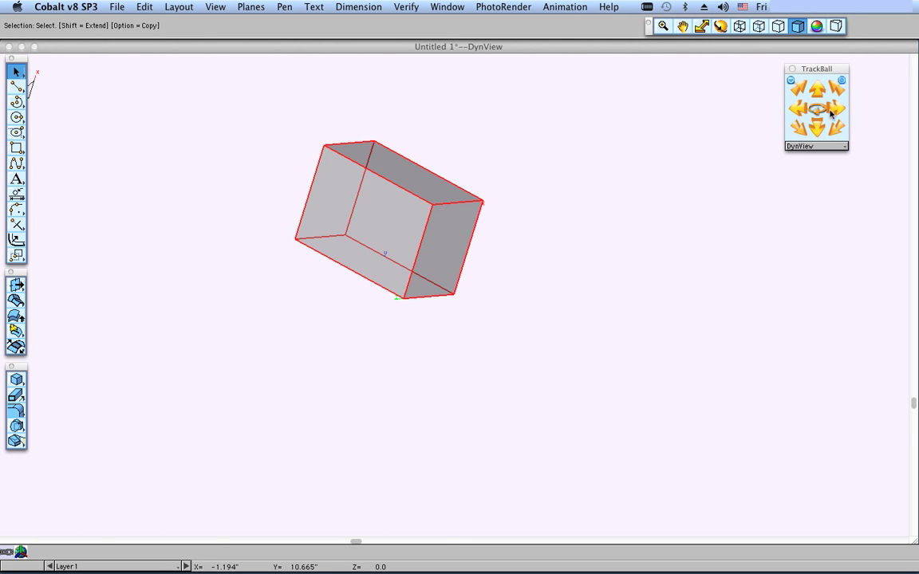
Spin the box continuously right, then down, down-left and left, then stop it
{"action": "left_click", "coordinate": [825, 116]}
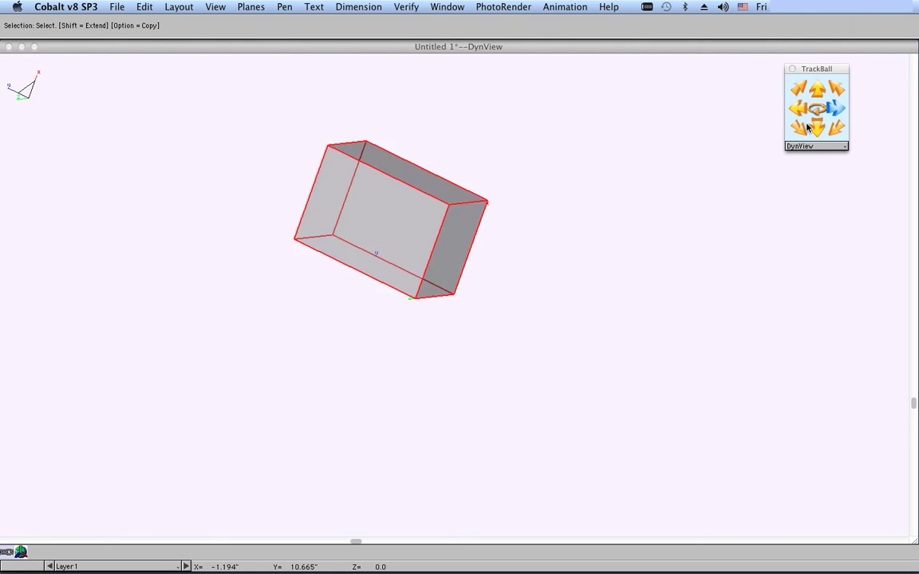
{"action": "left_click", "coordinate": [819, 129]}
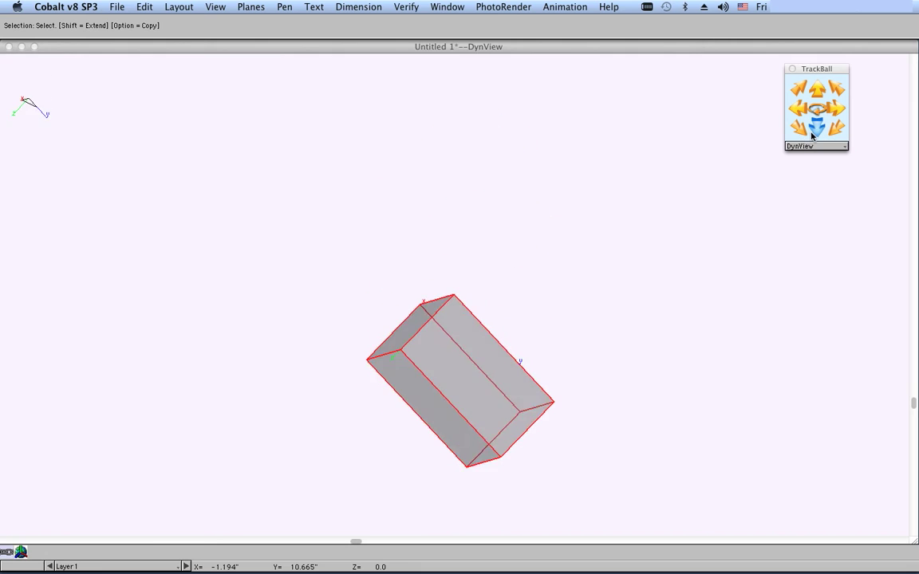
{"action": "left_click", "coordinate": [801, 131]}
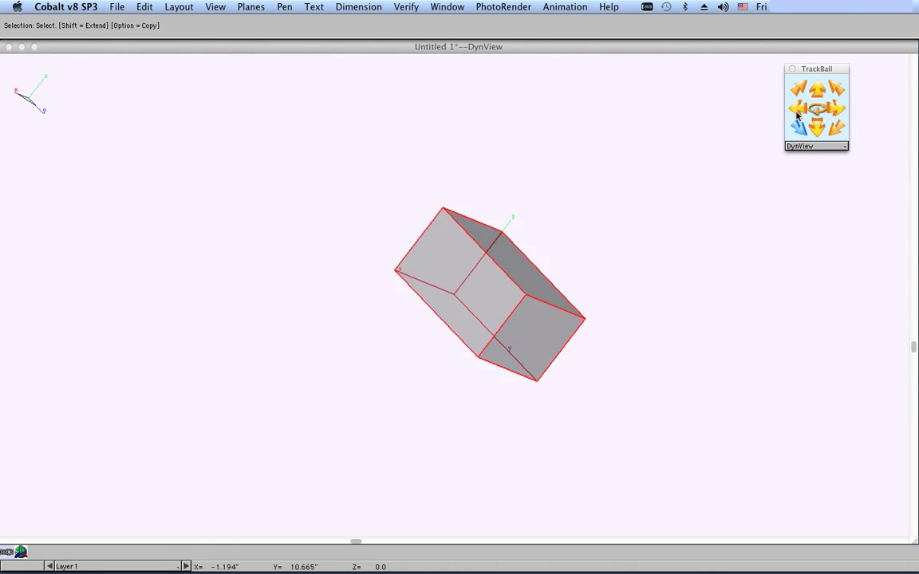
{"action": "left_click", "coordinate": [796, 112]}
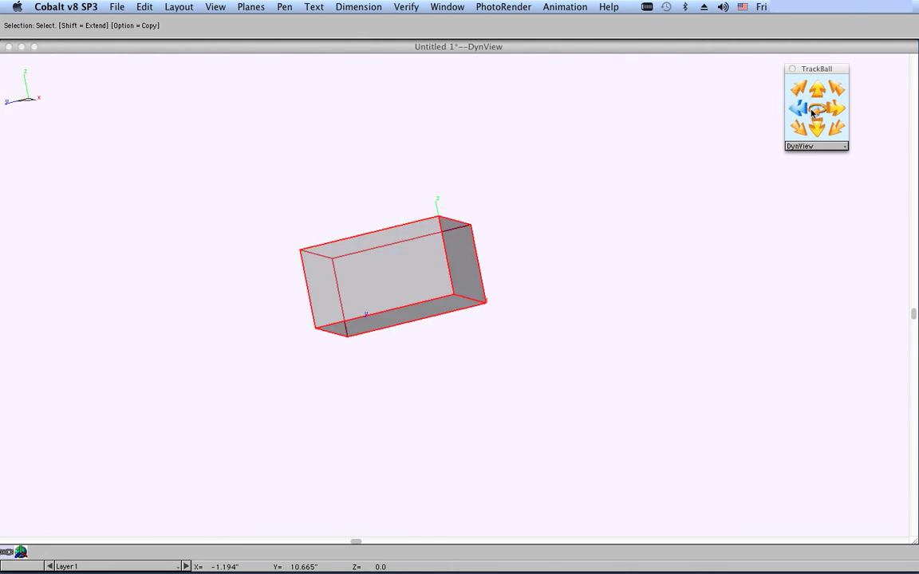
{"action": "left_click", "coordinate": [817, 108]}
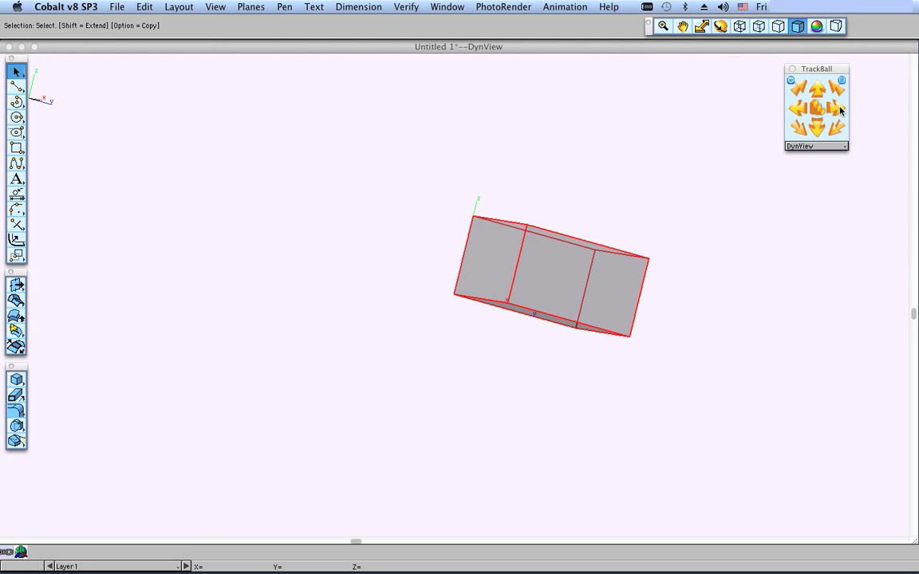
Spin the box right then downward, stop it, and bring back the step-mode rotation options
{"action": "left_click", "coordinate": [790, 81]}
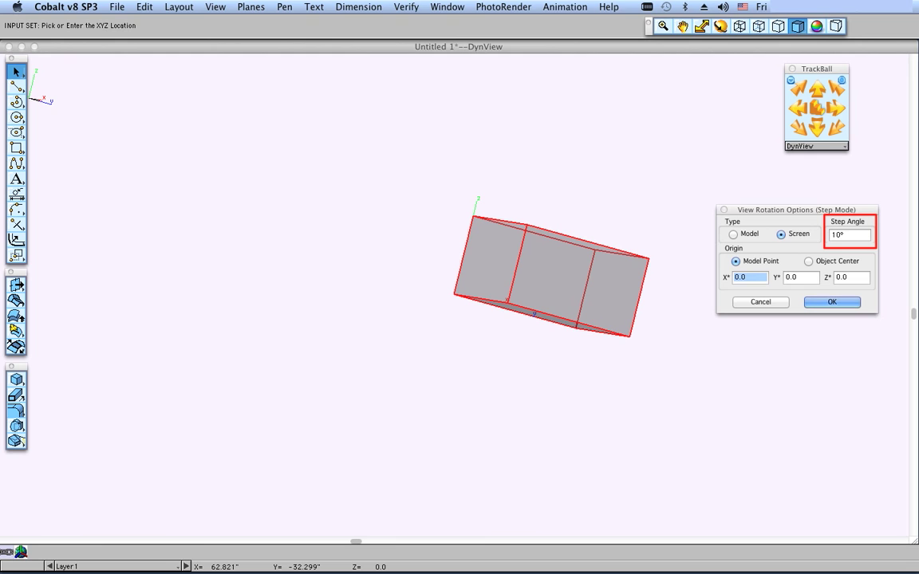
{"action": "left_click", "coordinate": [836, 111]}
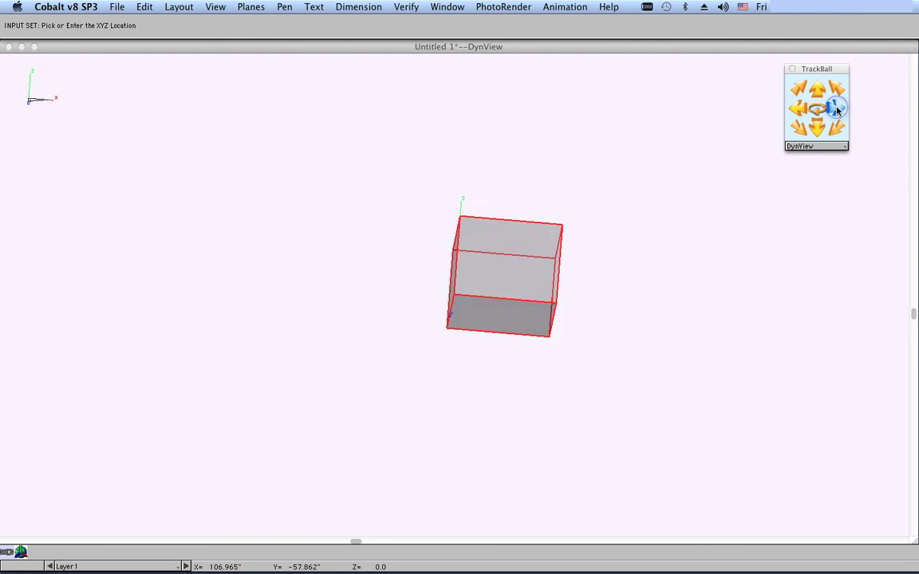
{"action": "left_click", "coordinate": [818, 129]}
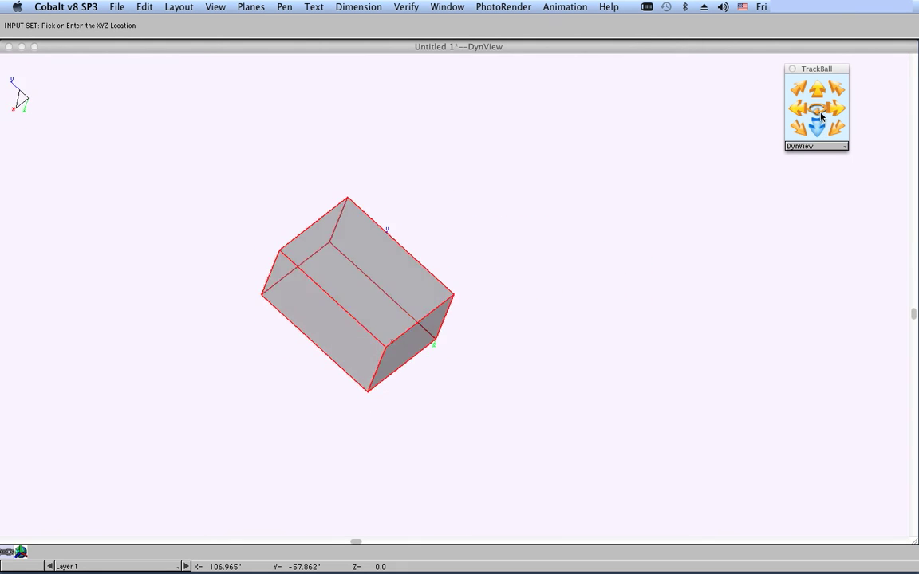
{"action": "left_click", "coordinate": [816, 109]}
{"action": "left_click", "coordinate": [791, 81]}
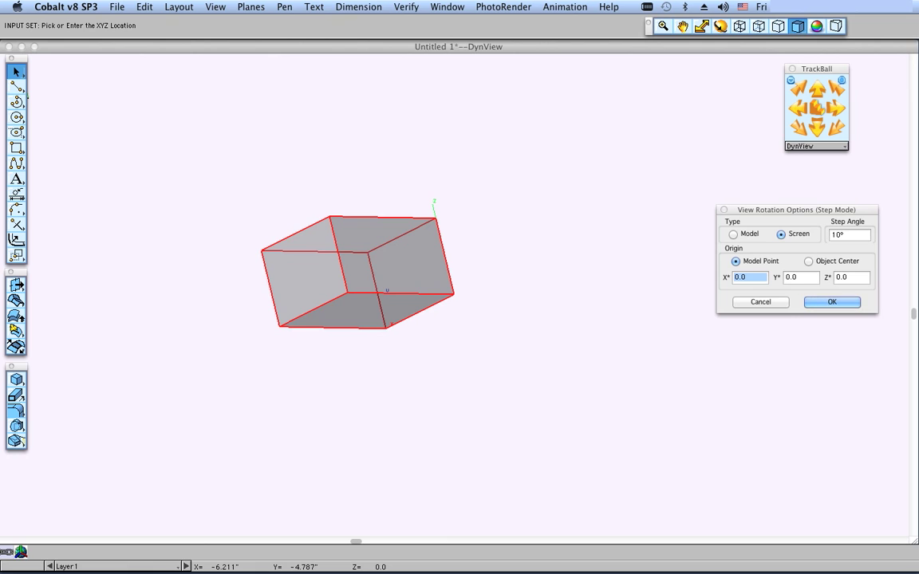
Rotate the box four 10° steps to the right and dismiss the rotation options
{"action": "left_click", "coordinate": [837, 109]}
{"action": "left_click", "coordinate": [837, 110]}
{"action": "left_click", "coordinate": [837, 109]}
{"action": "left_click", "coordinate": [838, 110]}
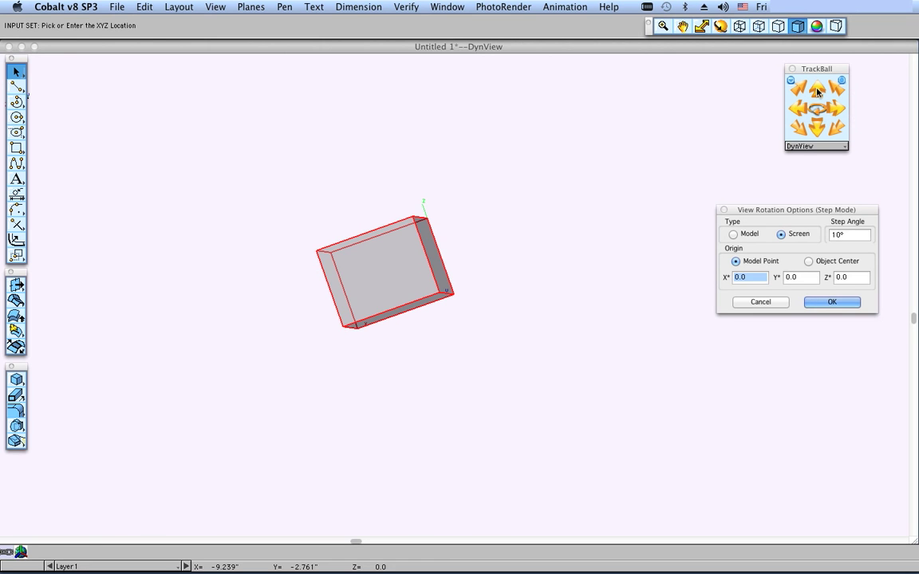
{"action": "key", "text": "Return"}
Spin the box upward, then up-left, up-right and down-right, then stop it
{"action": "left_click", "coordinate": [819, 91]}
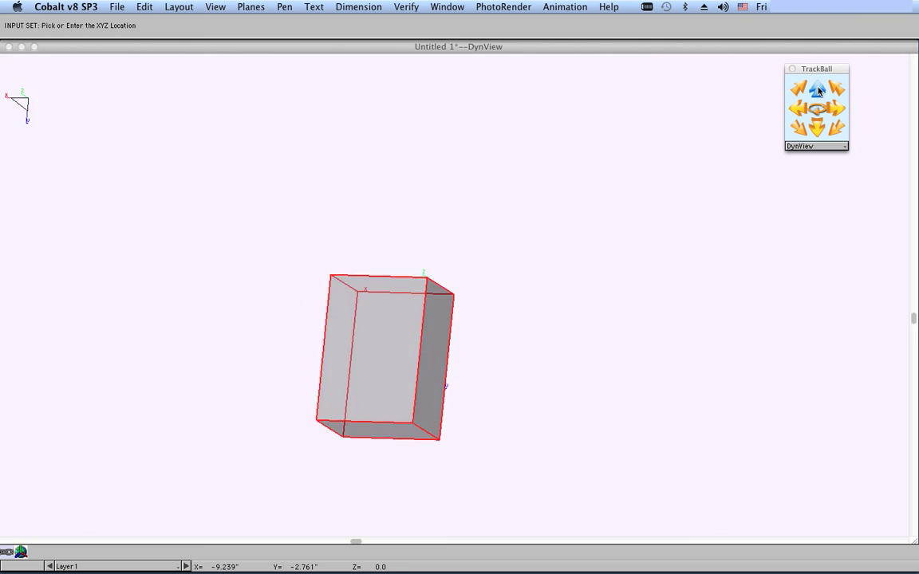
{"action": "left_click", "coordinate": [800, 87]}
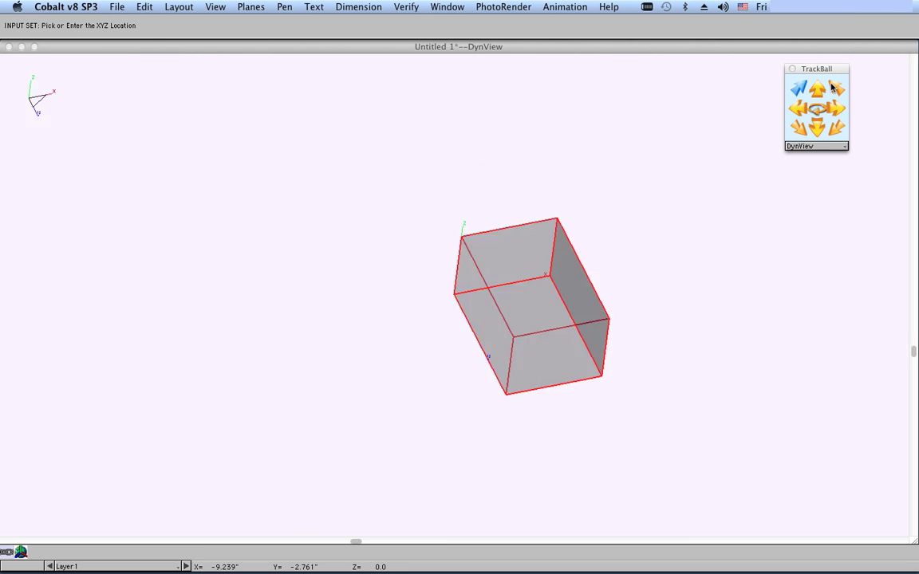
{"action": "left_click", "coordinate": [835, 88]}
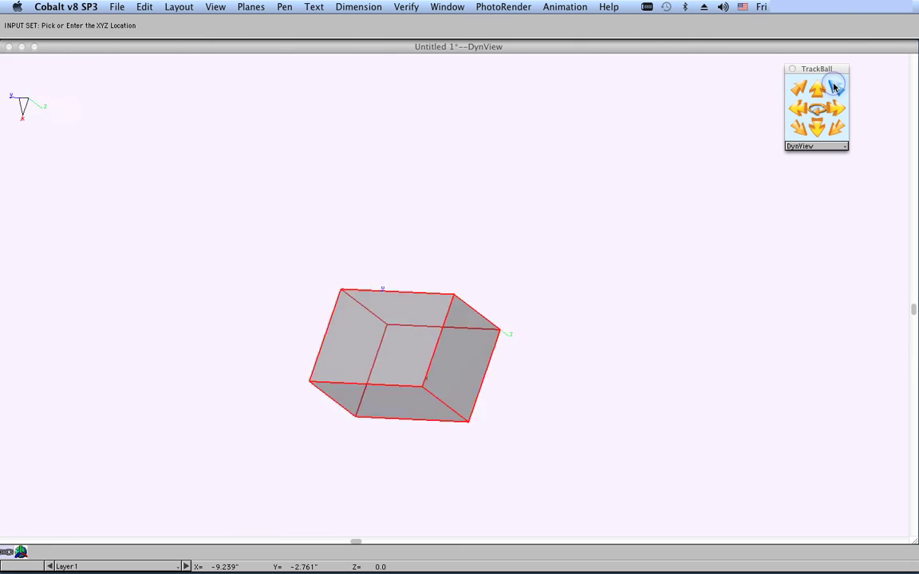
{"action": "left_click", "coordinate": [834, 129]}
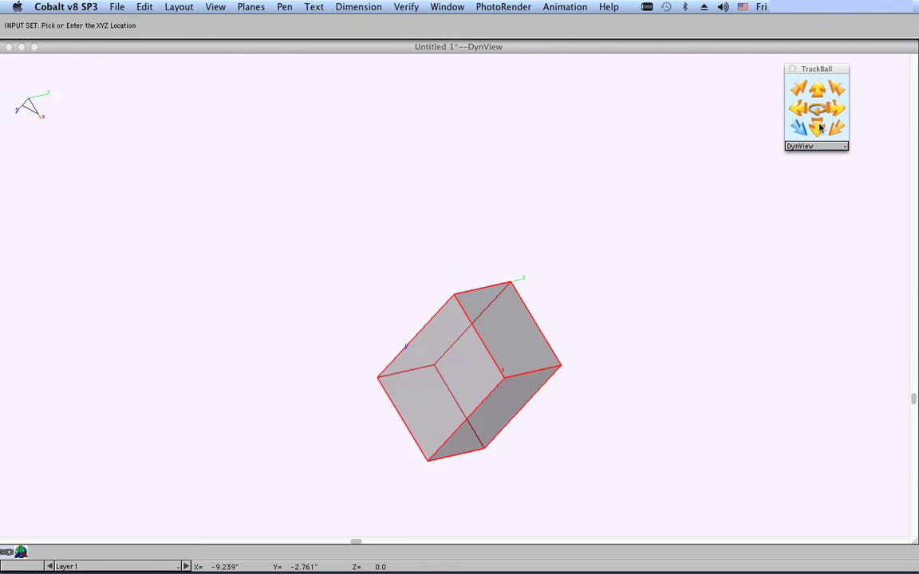
{"action": "left_click", "coordinate": [810, 101]}
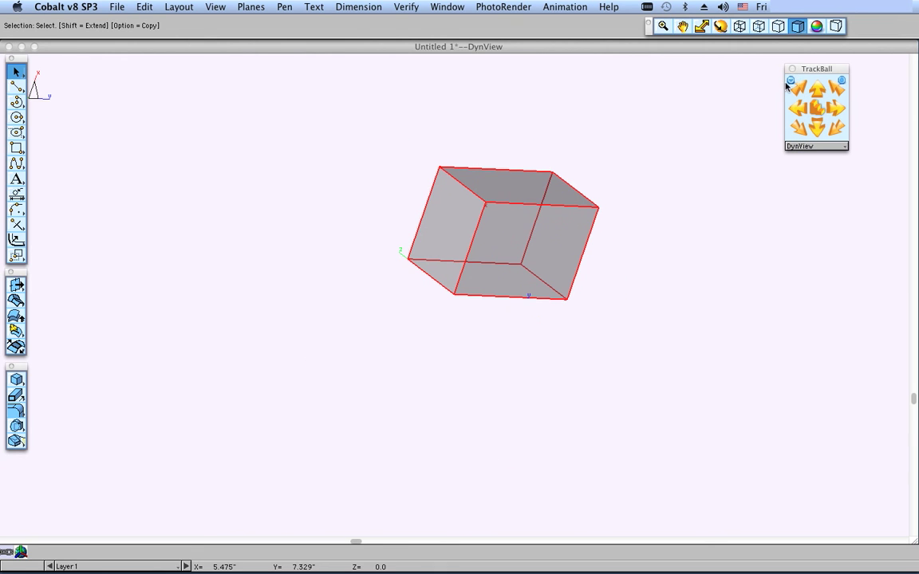
Change the rotation step angle from 10° to 1°, then turn the box left one step
{"action": "left_click", "coordinate": [791, 81]}
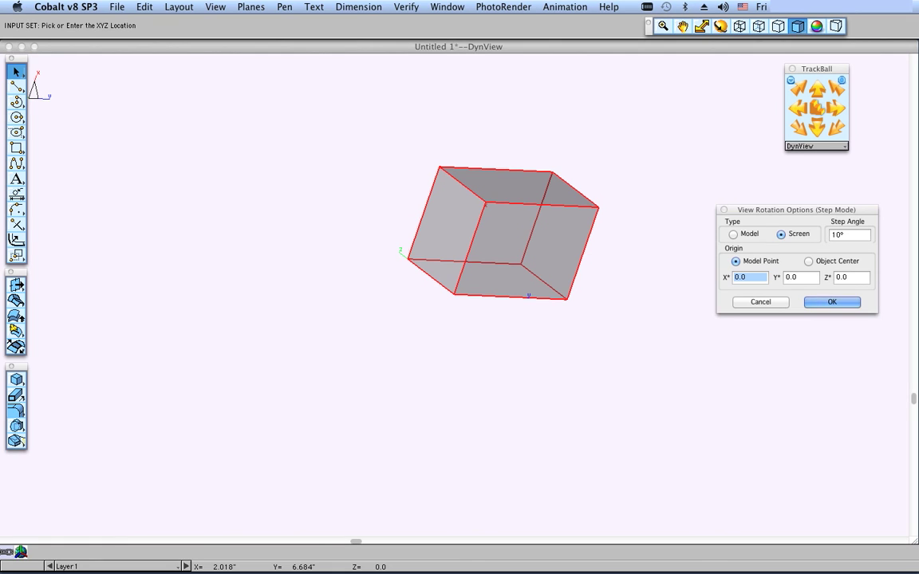
{"action": "left_click", "coordinate": [848, 235]}
{"action": "key", "text": "Delete"}
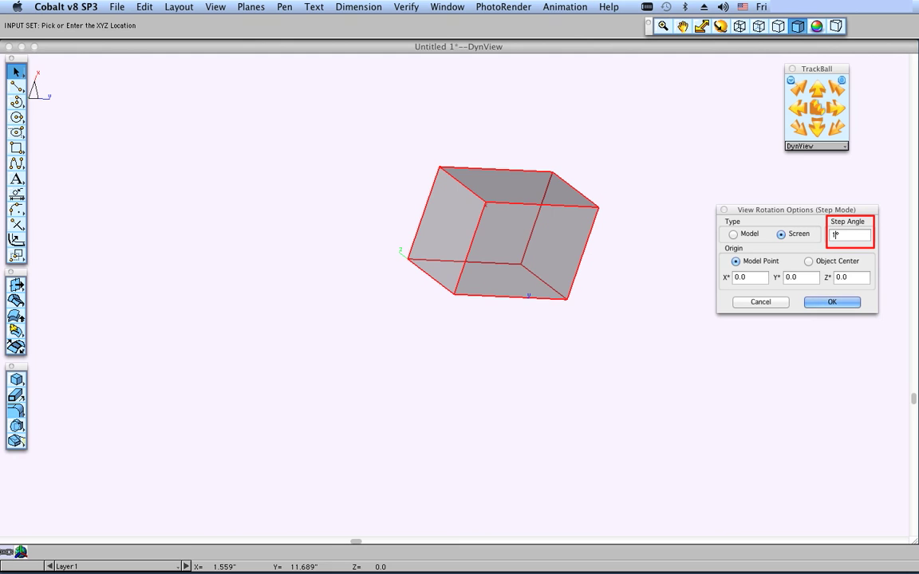
{"action": "left_click", "coordinate": [850, 303]}
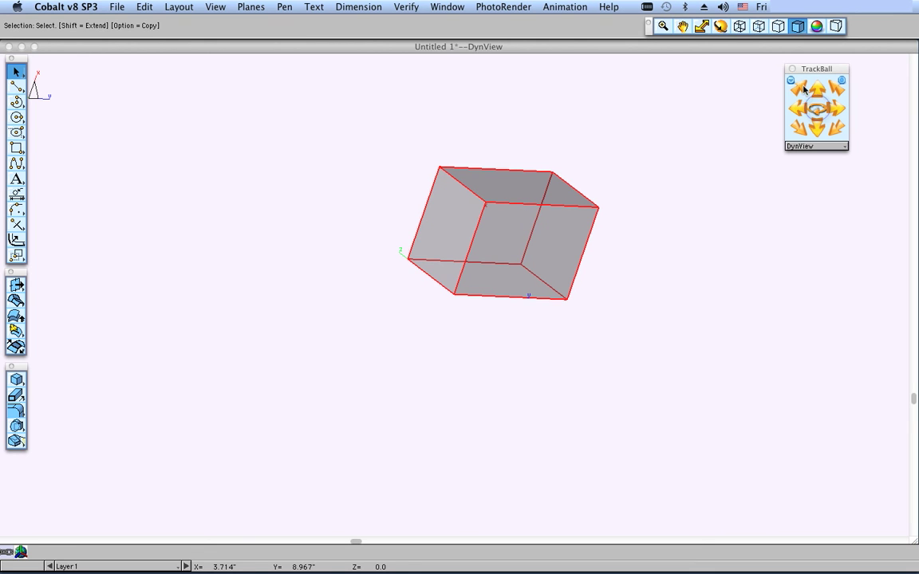
{"action": "left_click", "coordinate": [792, 109]}
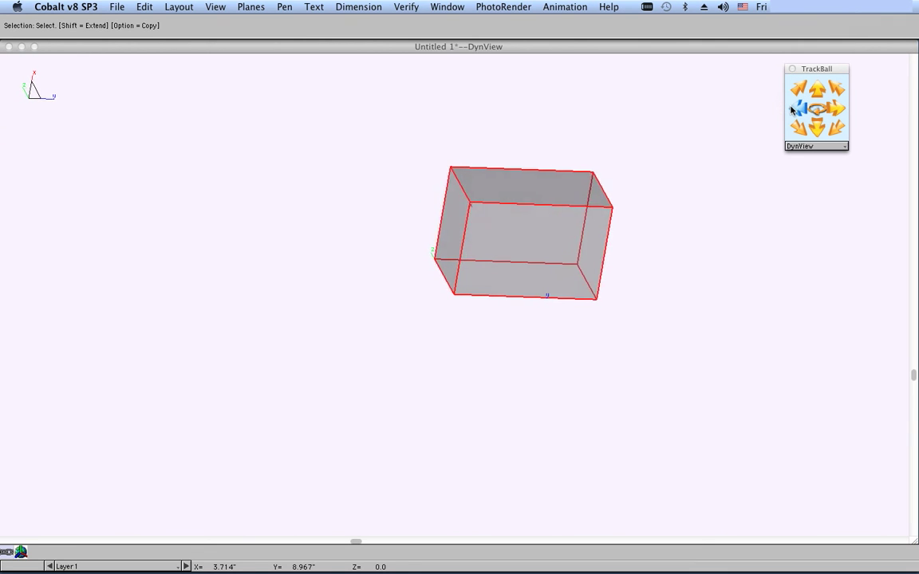